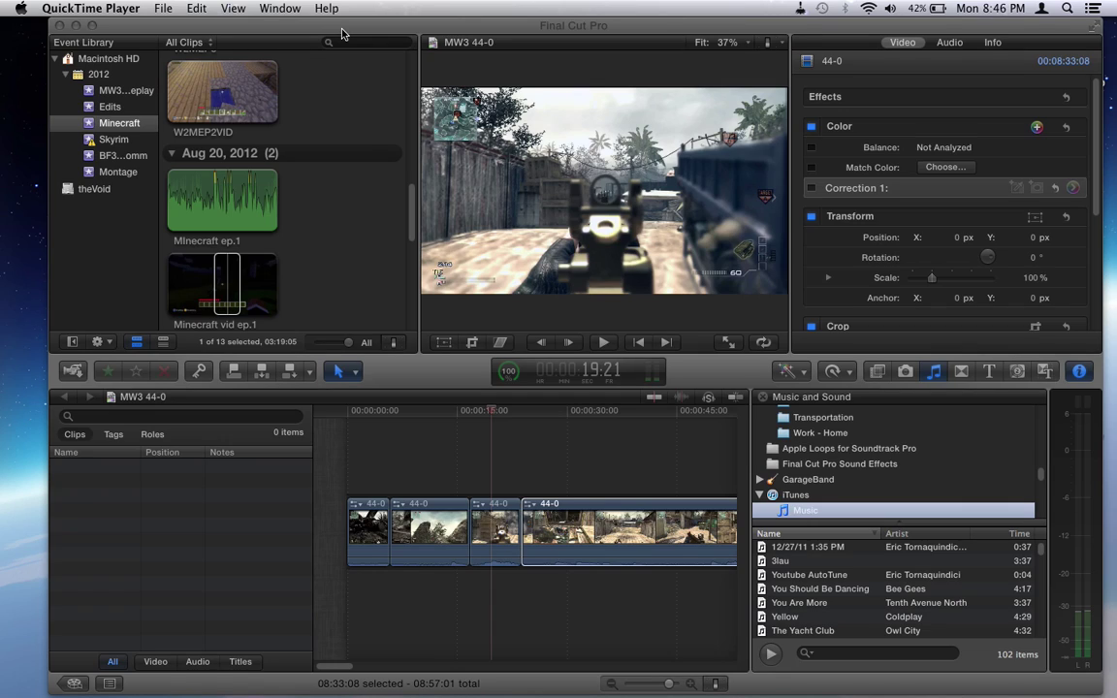
- Bring the Final Cut Pro window with the MW3 44-0 project to the front
{"action": "left_click", "coordinate": [761, 398]}
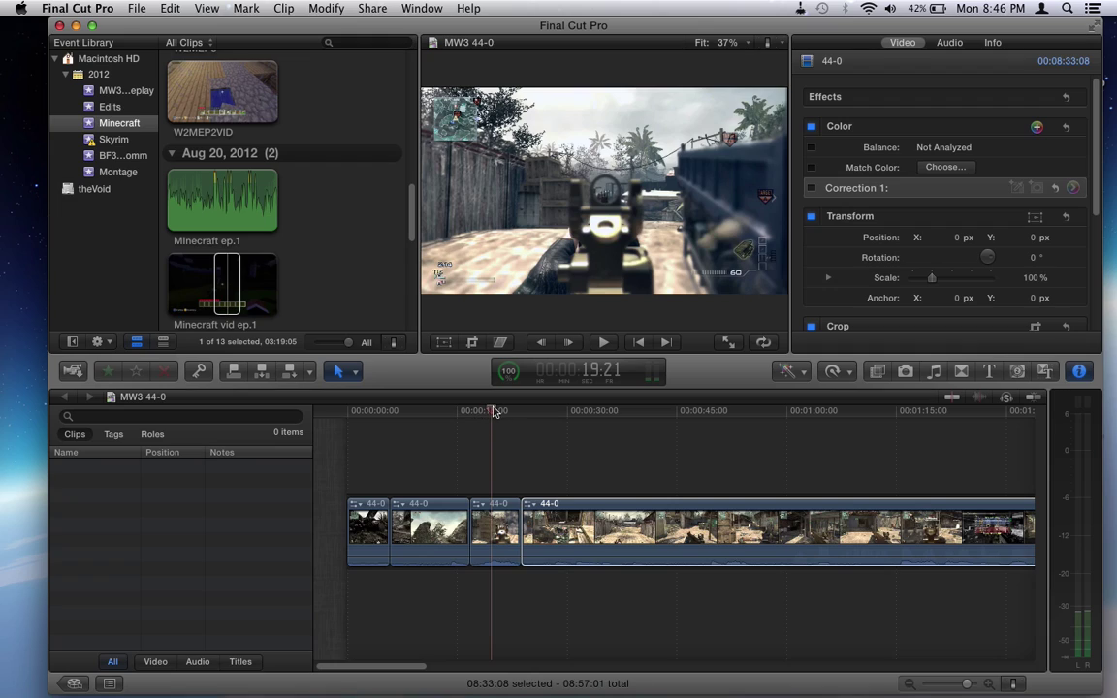
{"action": "mouse_move", "coordinate": [494, 413]}
{"action": "left_mouse_down"}
{"action": "mouse_move", "coordinate": [400, 424]}
{"action": "mouse_move", "coordinate": [444, 417]}
{"action": "left_mouse_up"}
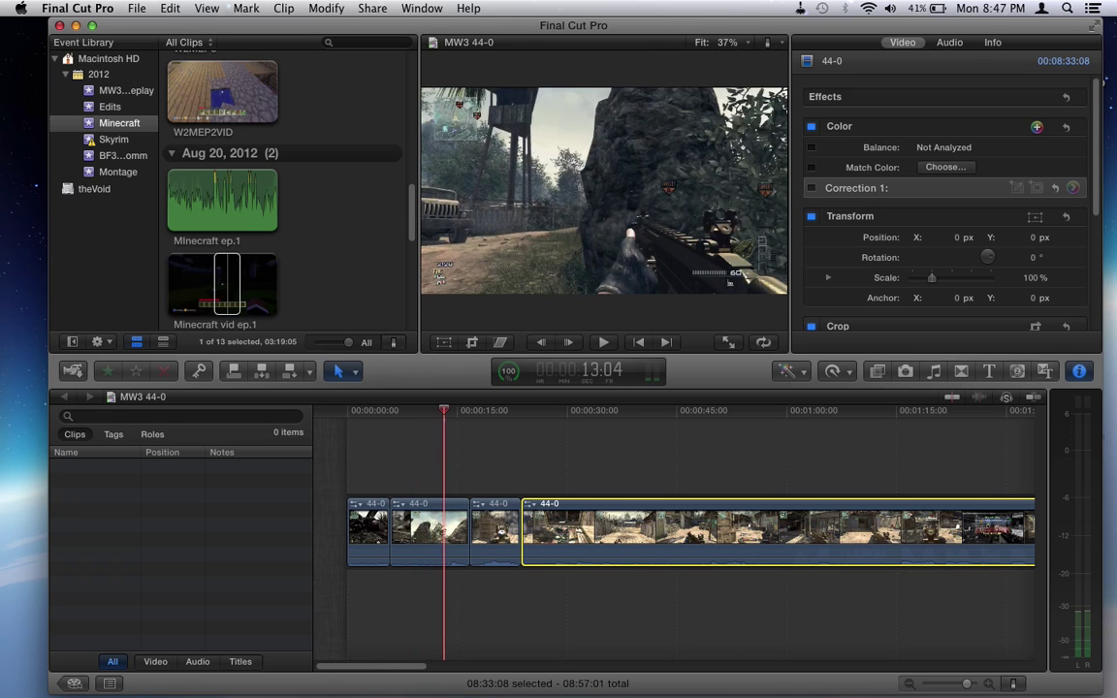
{"action": "left_click_drag", "start_coordinate": [444, 417], "coordinate": [502, 428]}
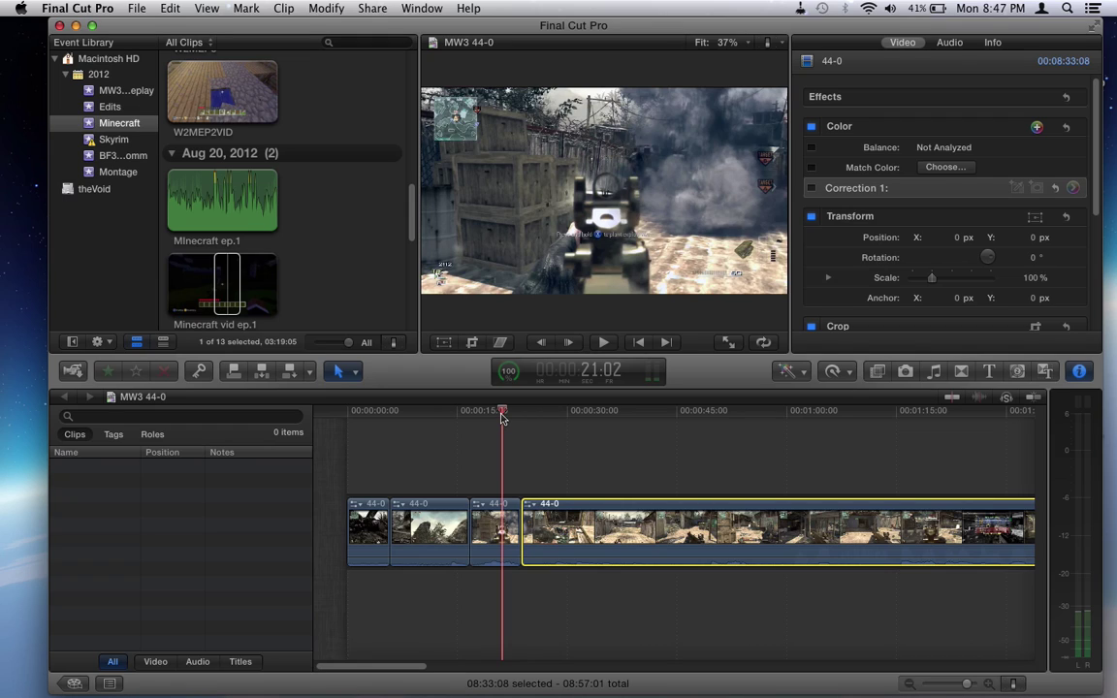
{"action": "left_click_drag", "start_coordinate": [502, 415], "coordinate": [502, 415]}
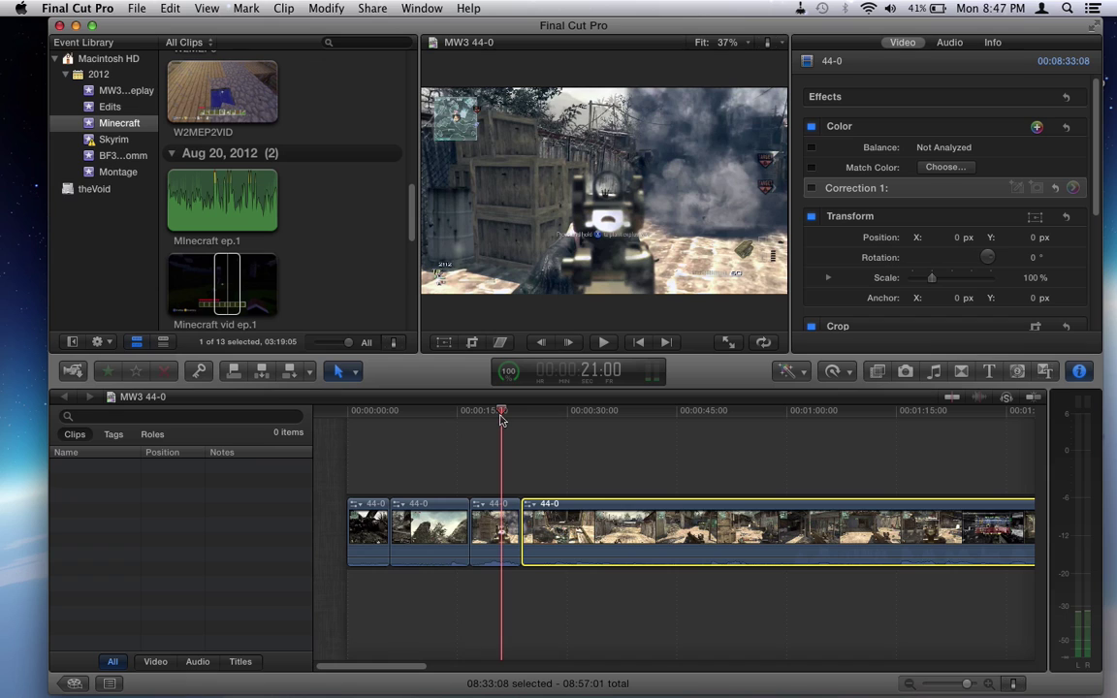
{"action": "left_click_drag", "start_coordinate": [501, 416], "coordinate": [505, 419]}
{"action": "key", "text": "space"}
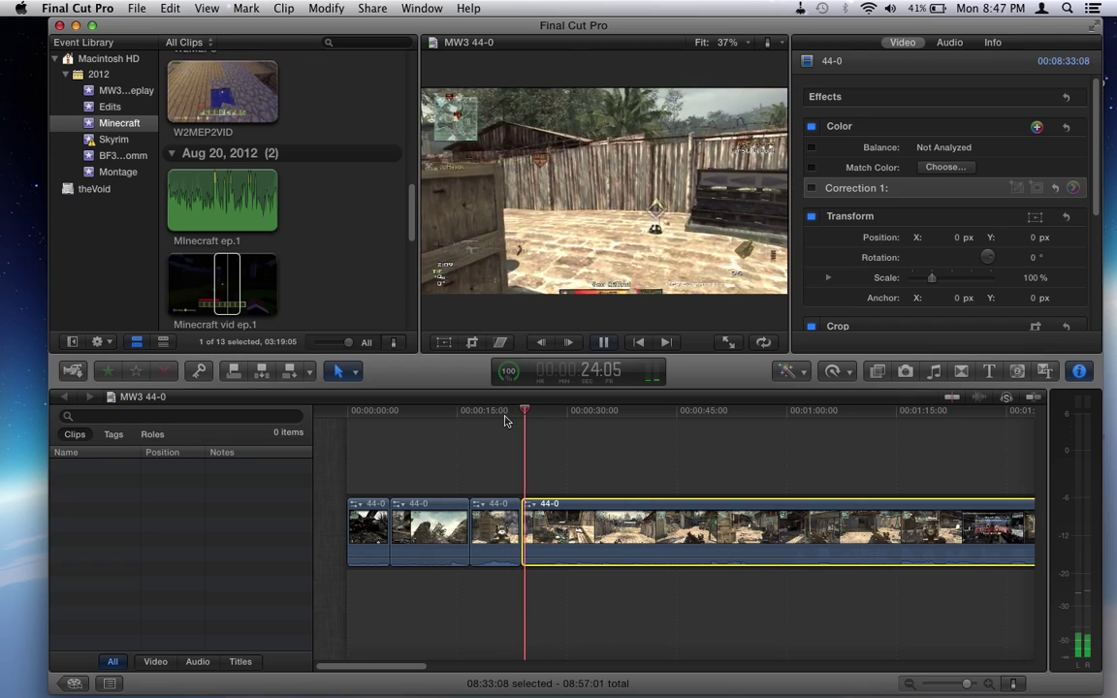
{"action": "key", "text": "XF86AudioMute"}
{"action": "key", "text": "space"}
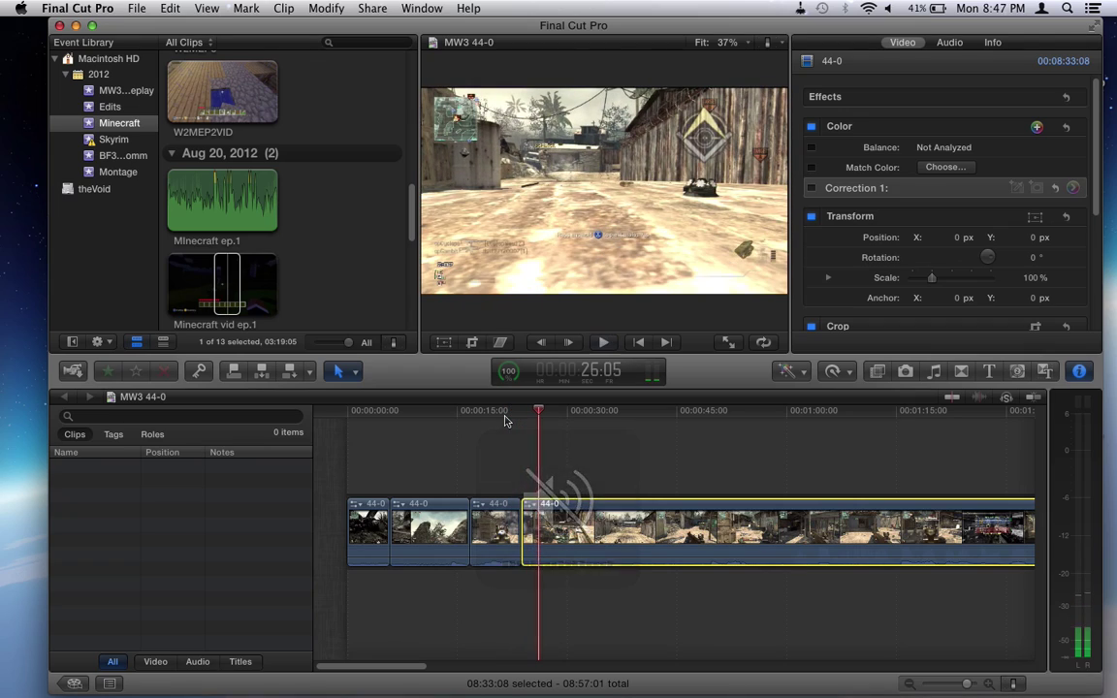
{"action": "left_click", "coordinate": [526, 415]}
{"action": "mouse_move", "coordinate": [527, 415]}
{"action": "left_mouse_down"}
{"action": "mouse_move", "coordinate": [492, 415]}
{"action": "mouse_move", "coordinate": [507, 417]}
{"action": "left_mouse_up"}
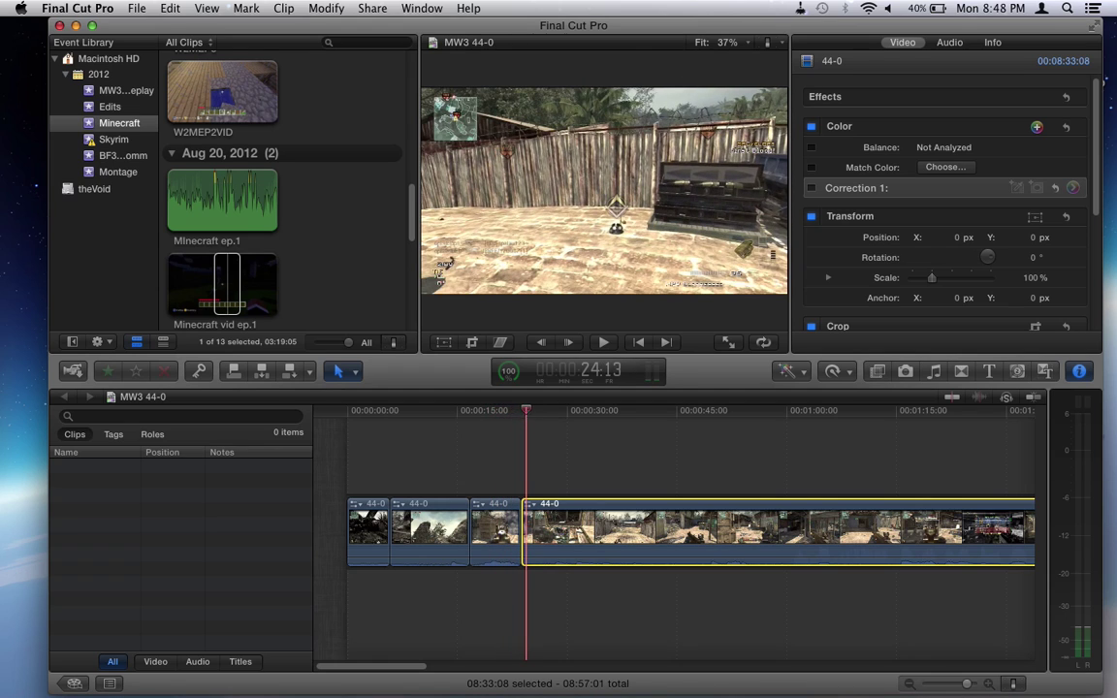
{"action": "mouse_move", "coordinate": [529, 412]}
{"action": "left_mouse_down"}
{"action": "mouse_move", "coordinate": [506, 411]}
{"action": "mouse_move", "coordinate": [584, 408]}
{"action": "mouse_move", "coordinate": [491, 411]}
{"action": "mouse_move", "coordinate": [530, 417]}
{"action": "left_mouse_up"}
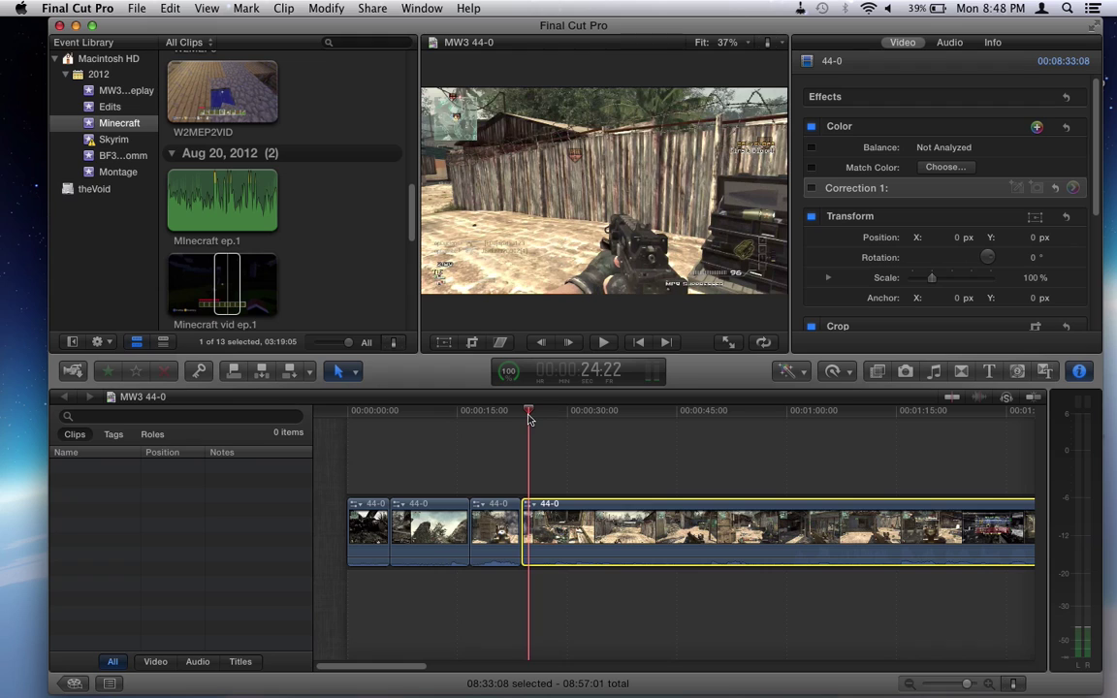
{"action": "left_click_drag", "start_coordinate": [529, 417], "coordinate": [513, 418]}
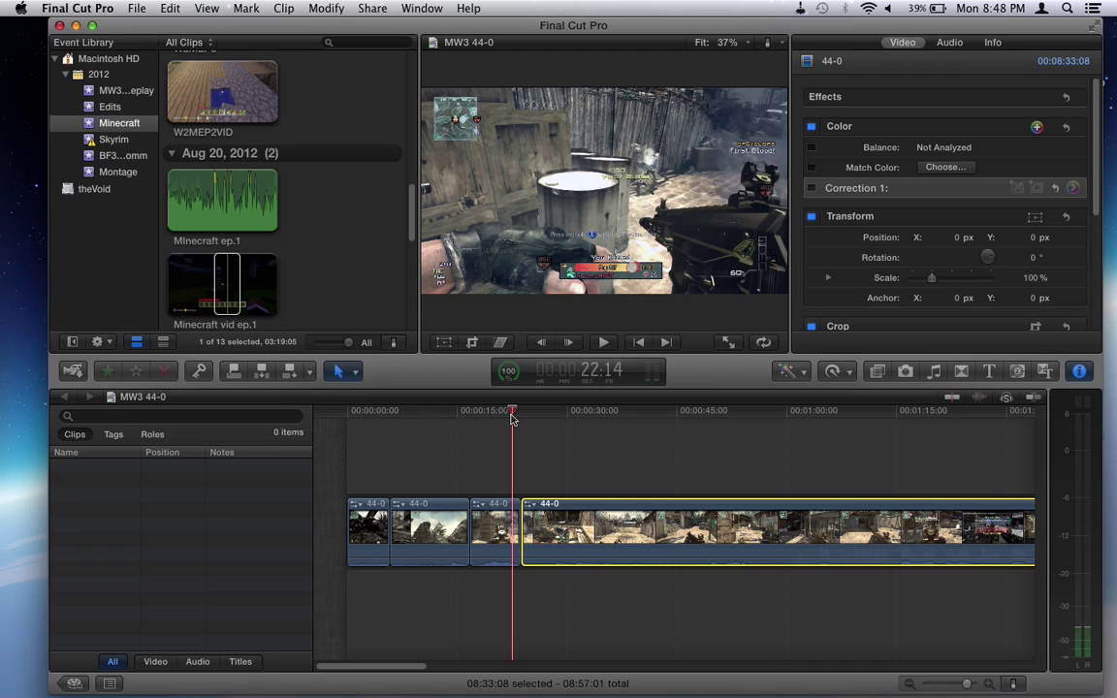
{"action": "left_click_drag", "start_coordinate": [512, 418], "coordinate": [526, 418]}
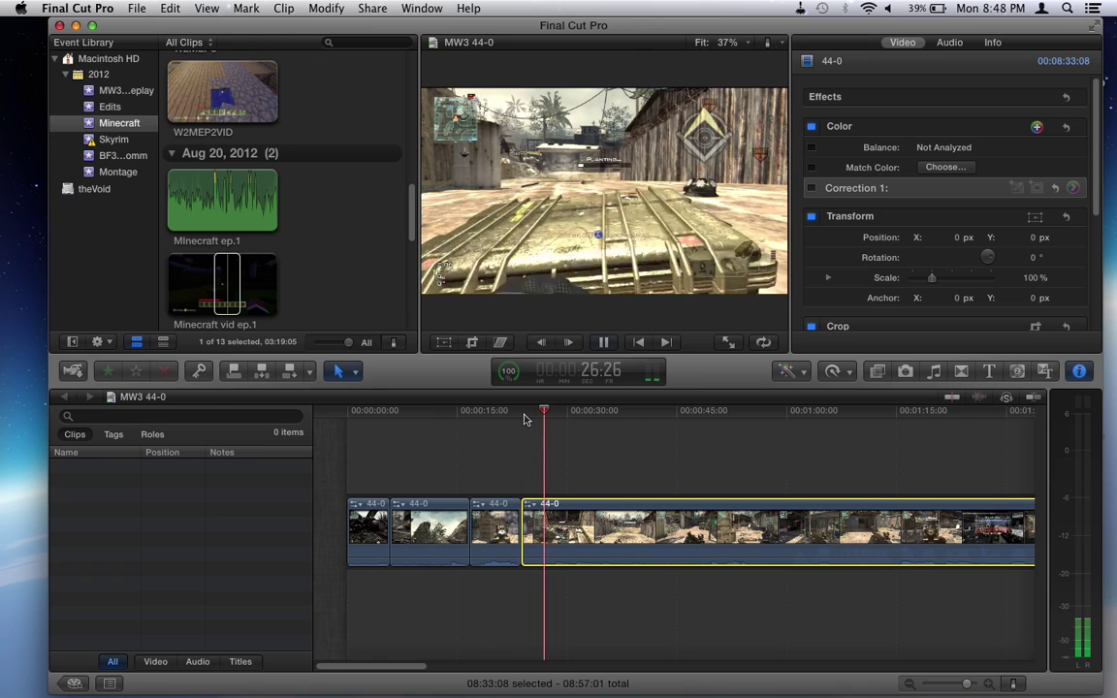
{"action": "key", "text": "space"}
{"action": "left_click", "coordinate": [486, 418]}
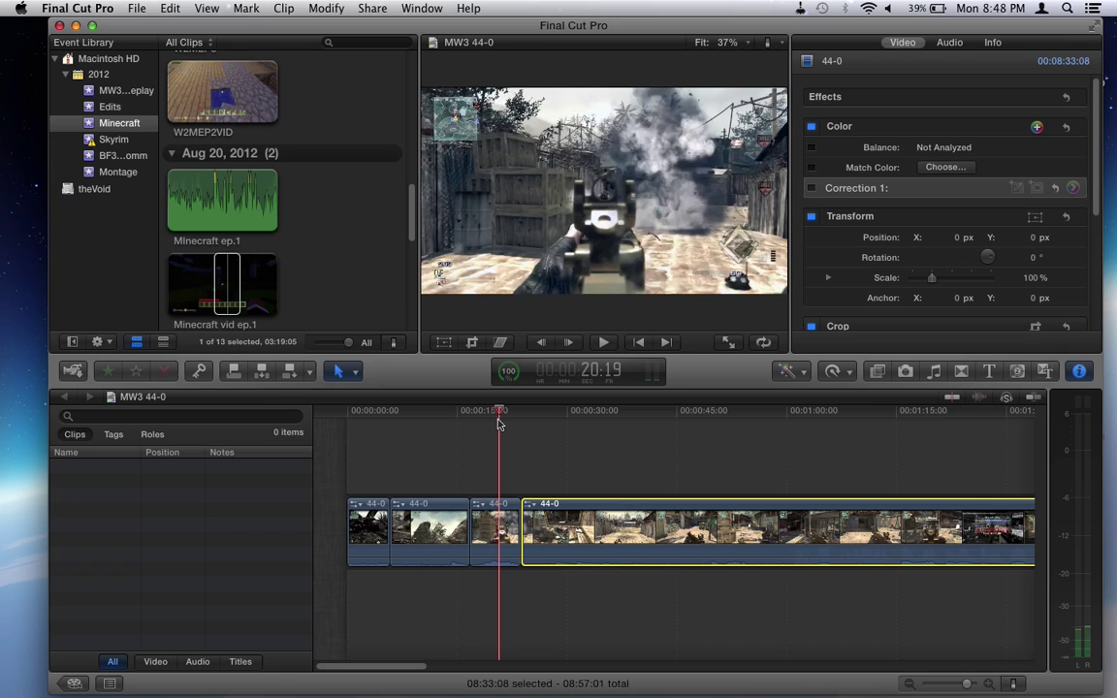
{"action": "mouse_move", "coordinate": [486, 418]}
{"action": "left_mouse_down"}
{"action": "mouse_move", "coordinate": [593, 424]}
{"action": "mouse_move", "coordinate": [471, 403]}
{"action": "left_mouse_up"}
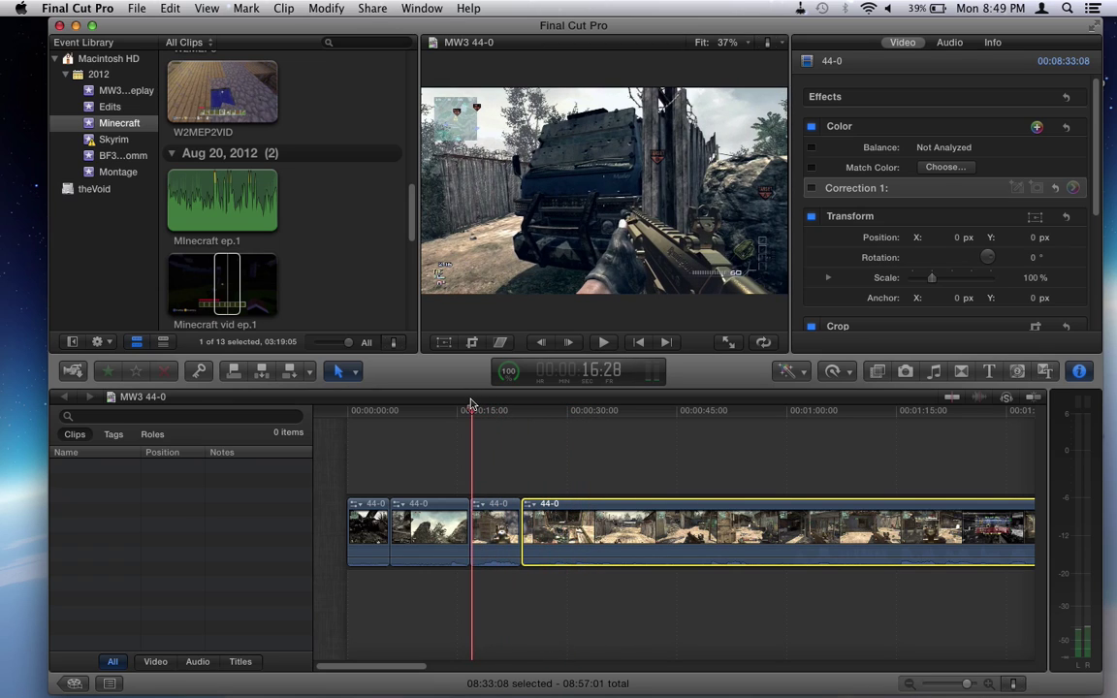
- Desaturate the short 44-0 clip's shadows to -17% in Correction 2's Color Board
{"action": "left_click", "coordinate": [496, 524]}
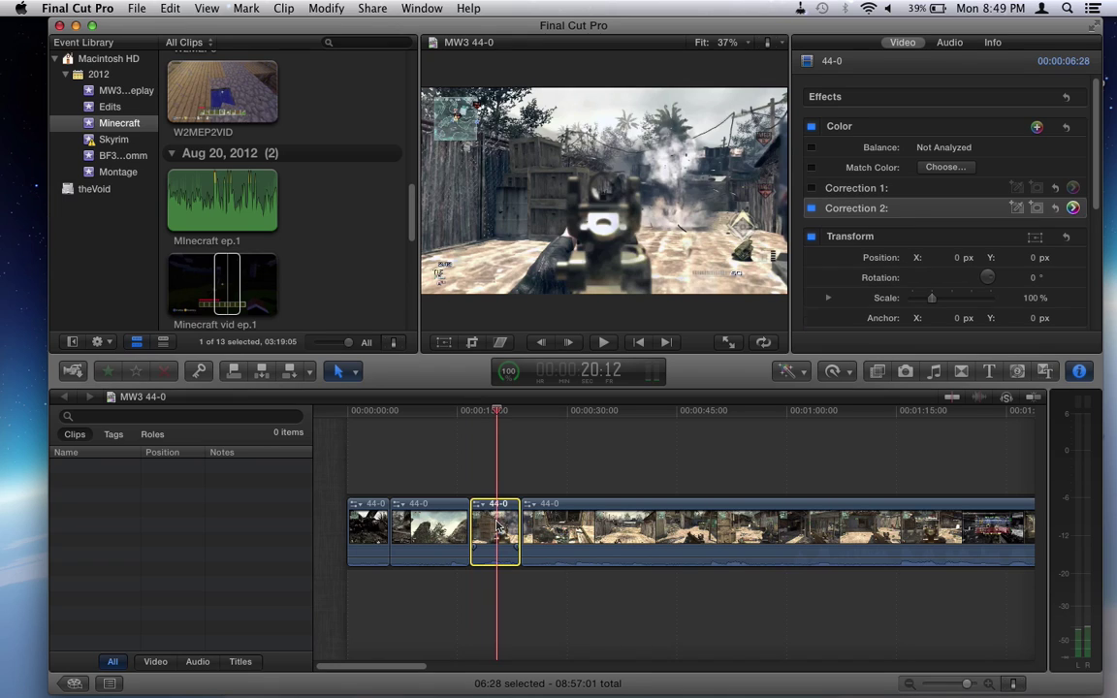
{"action": "left_click", "coordinate": [1072, 207]}
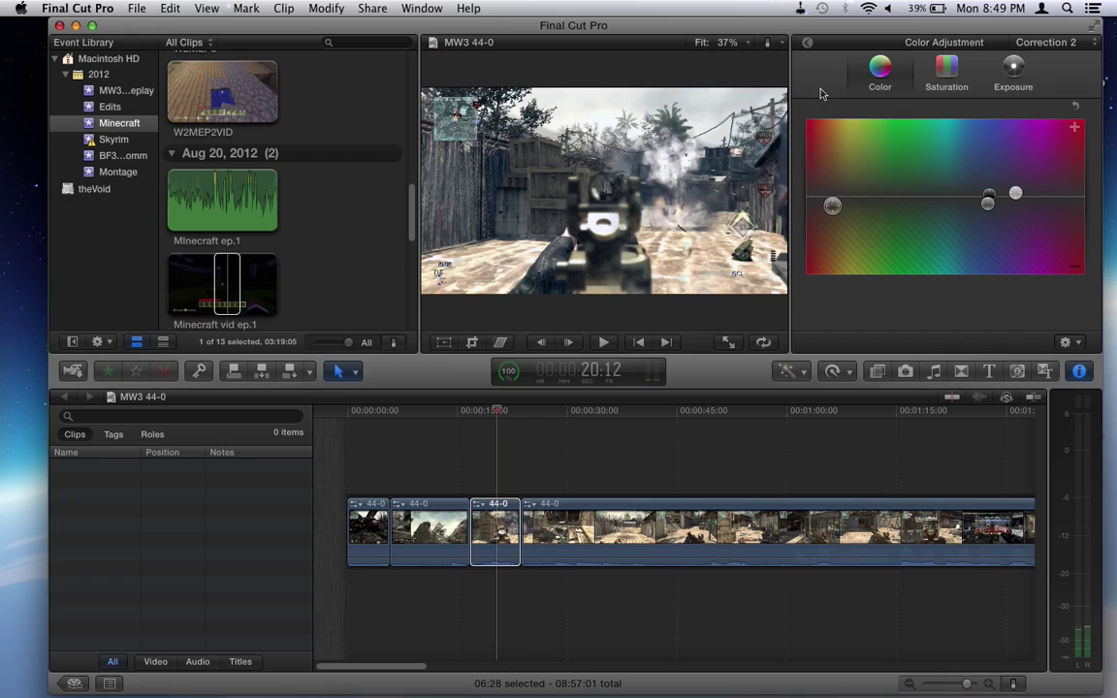
{"action": "left_click", "coordinate": [955, 73]}
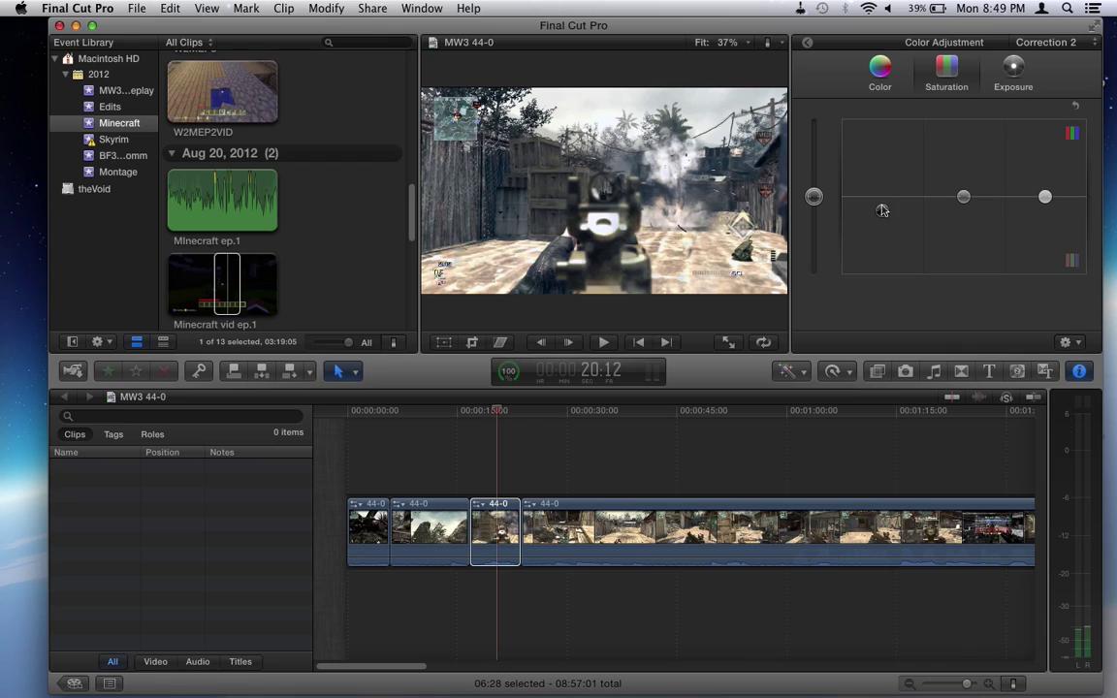
{"action": "mouse_move", "coordinate": [882, 215]}
{"action": "left_mouse_down"}
{"action": "mouse_move", "coordinate": [881, 205]}
{"action": "mouse_move", "coordinate": [880, 218]}
{"action": "left_mouse_up"}
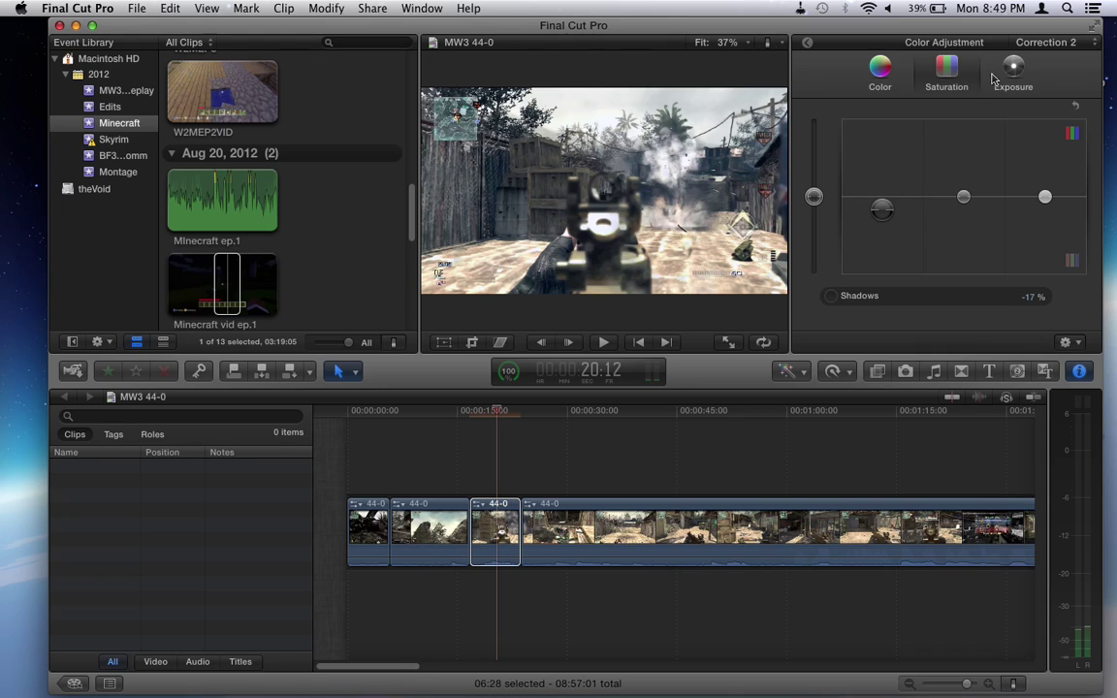
{"action": "left_click", "coordinate": [875, 78]}
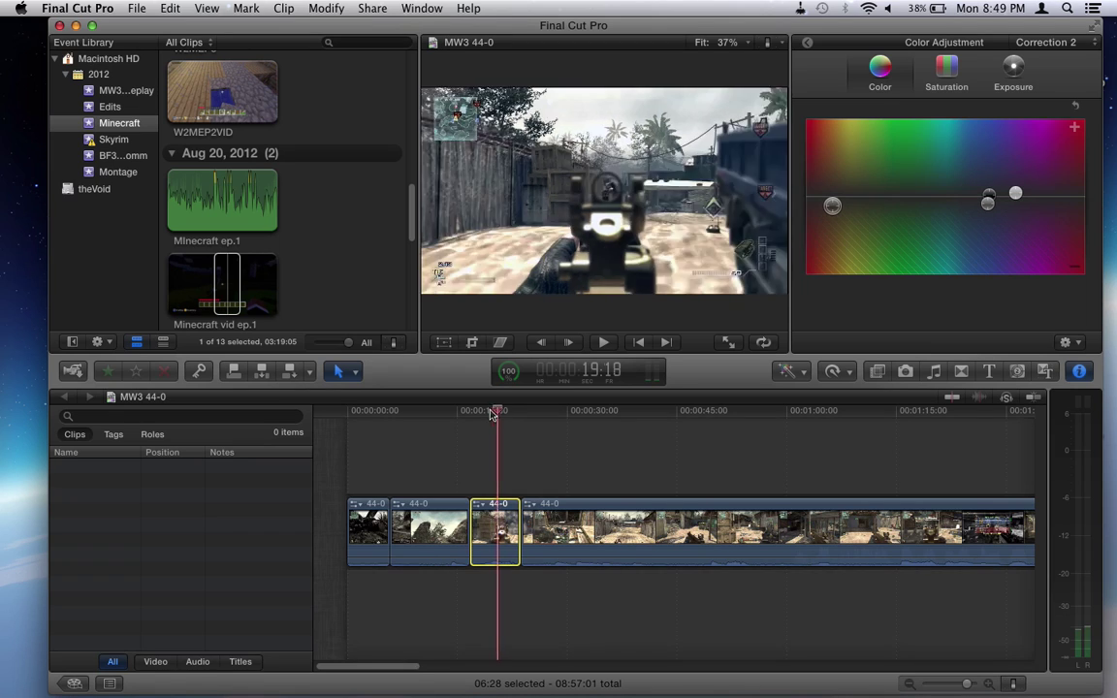
- Scrub back and forth through the short clip to review the shadow desaturation
{"action": "left_click_drag", "start_coordinate": [492, 414], "coordinate": [500, 412]}
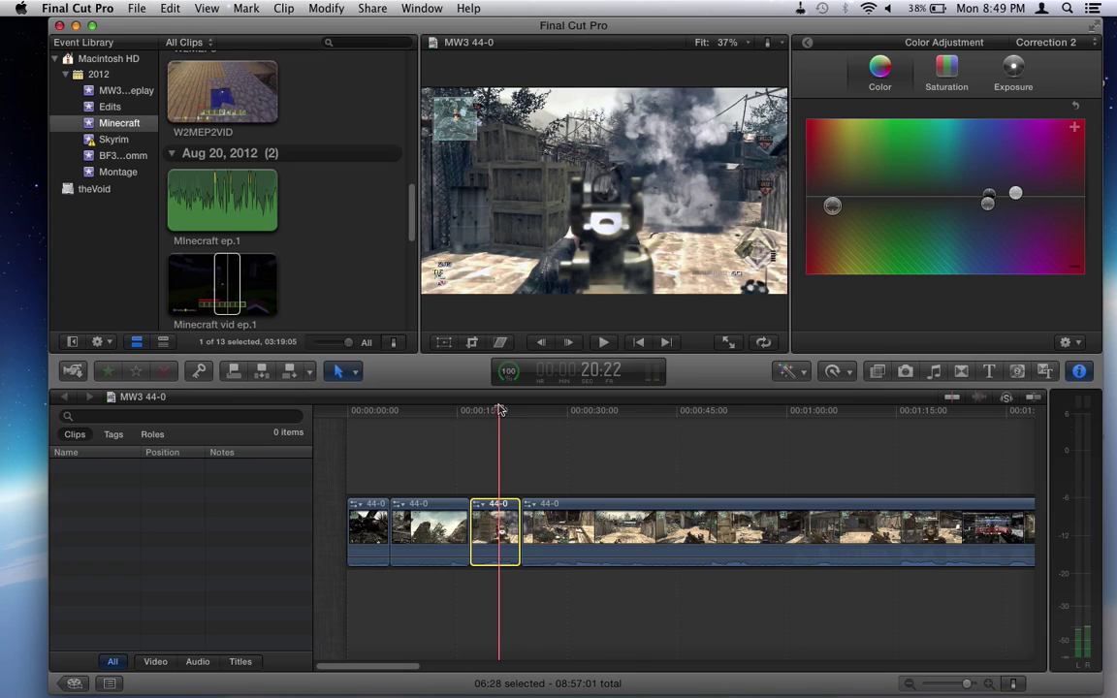
{"action": "mouse_move", "coordinate": [499, 410]}
{"action": "left_mouse_down"}
{"action": "mouse_move", "coordinate": [593, 417]}
{"action": "mouse_move", "coordinate": [546, 426]}
{"action": "mouse_move", "coordinate": [487, 417]}
{"action": "mouse_move", "coordinate": [524, 417]}
{"action": "mouse_move", "coordinate": [512, 424]}
{"action": "left_mouse_up"}
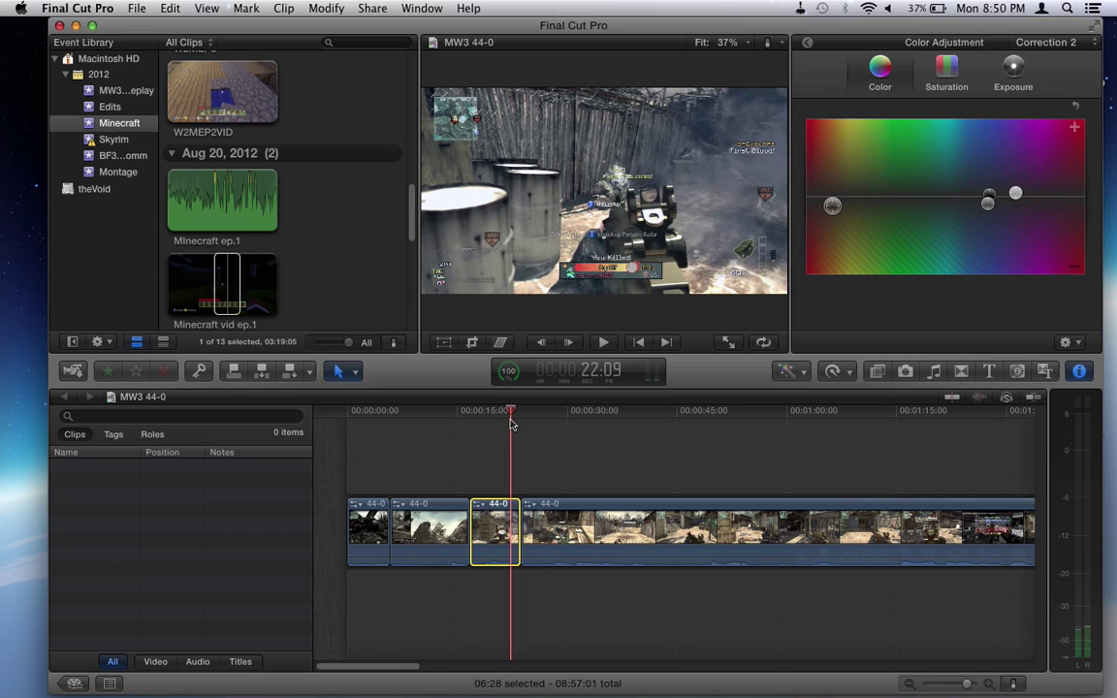
{"action": "left_click_drag", "start_coordinate": [511, 424], "coordinate": [484, 418]}
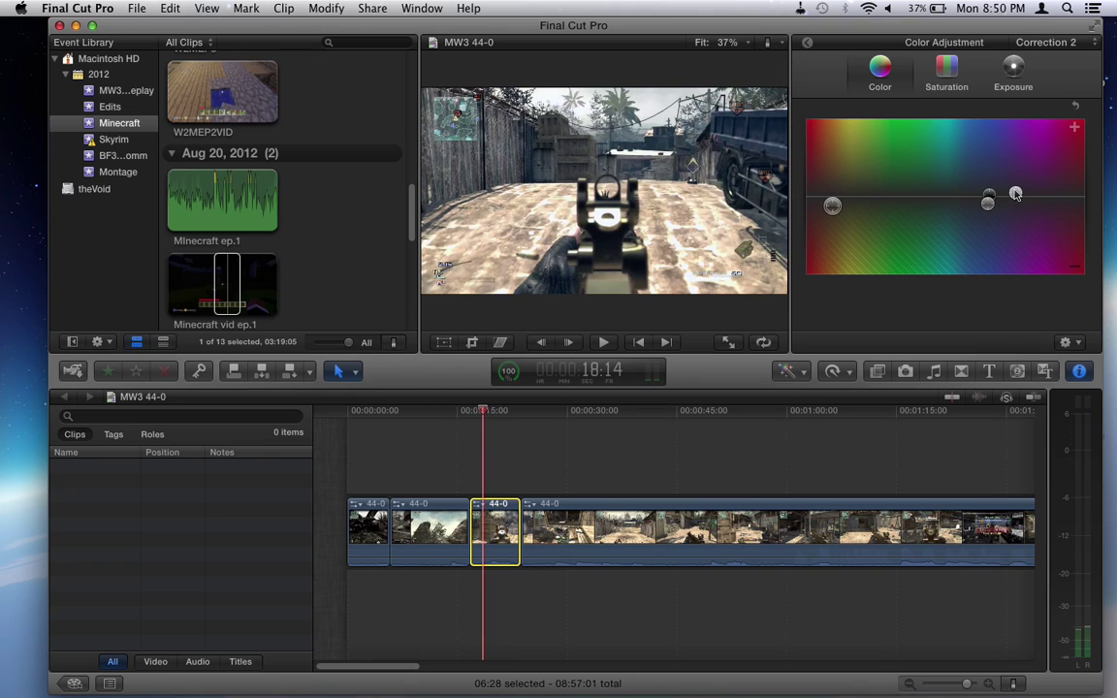
- Tint the highlights blue-violet at 270° and 6%, then scrub to compare
{"action": "mouse_move", "coordinate": [1015, 193]}
{"action": "left_mouse_down"}
{"action": "mouse_move", "coordinate": [1031, 120]}
{"action": "mouse_move", "coordinate": [992, 194]}
{"action": "mouse_move", "coordinate": [1015, 193]}
{"action": "left_mouse_up"}
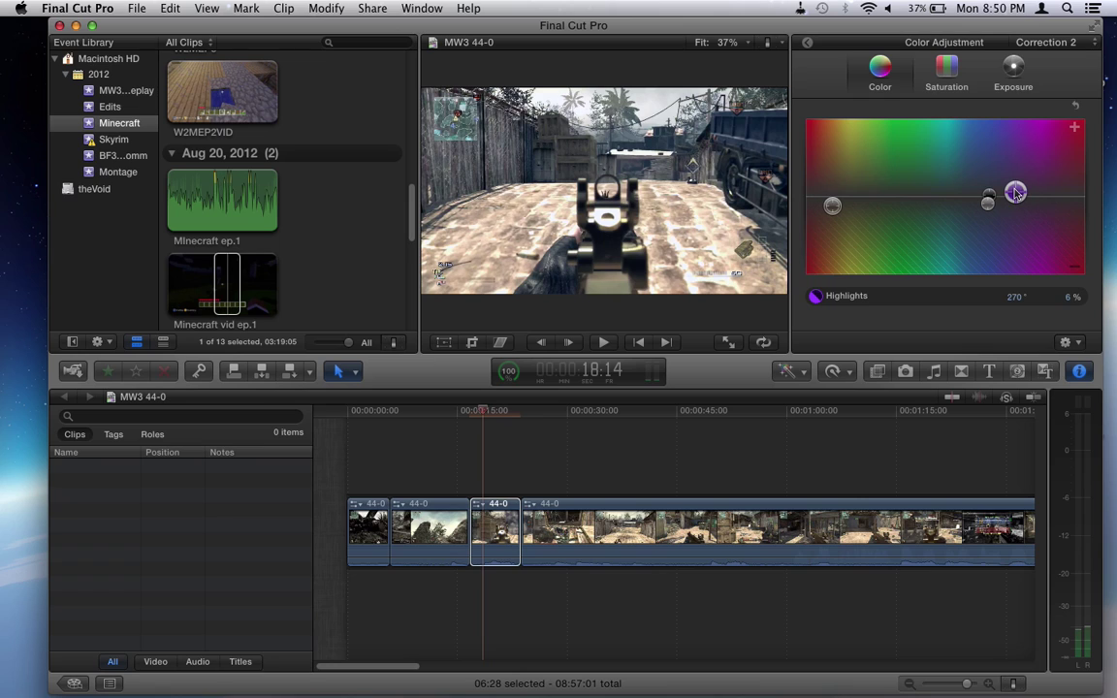
{"action": "left_click", "coordinate": [487, 415]}
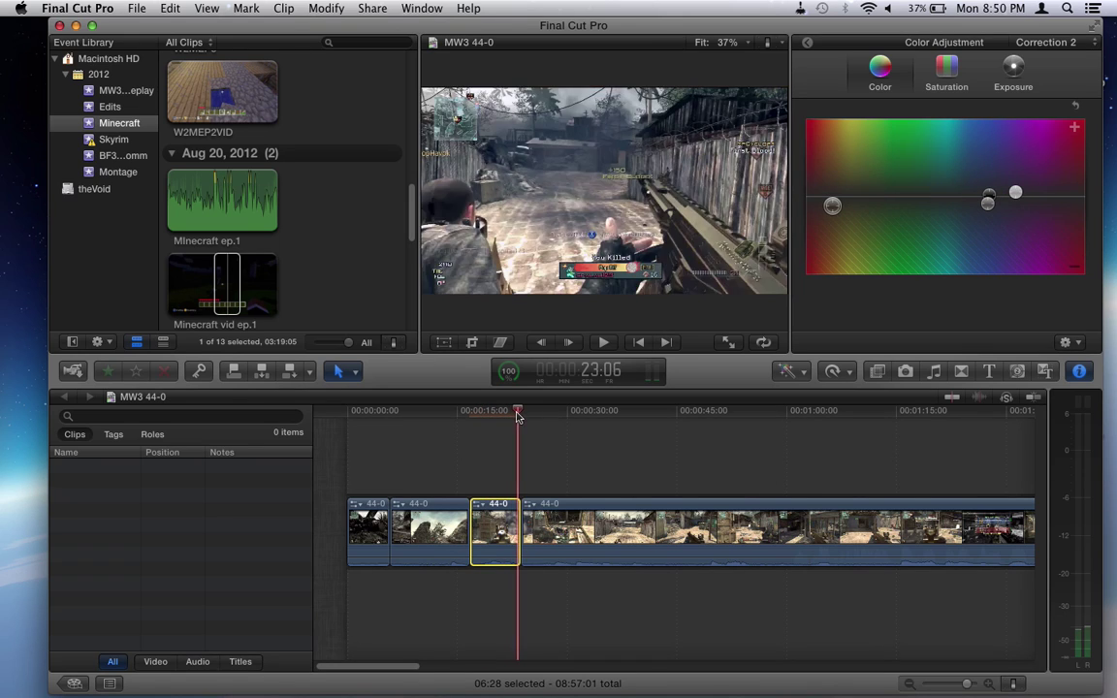
{"action": "mouse_move", "coordinate": [487, 415]}
{"action": "left_mouse_down"}
{"action": "mouse_move", "coordinate": [541, 422]}
{"action": "mouse_move", "coordinate": [506, 419]}
{"action": "left_mouse_up"}
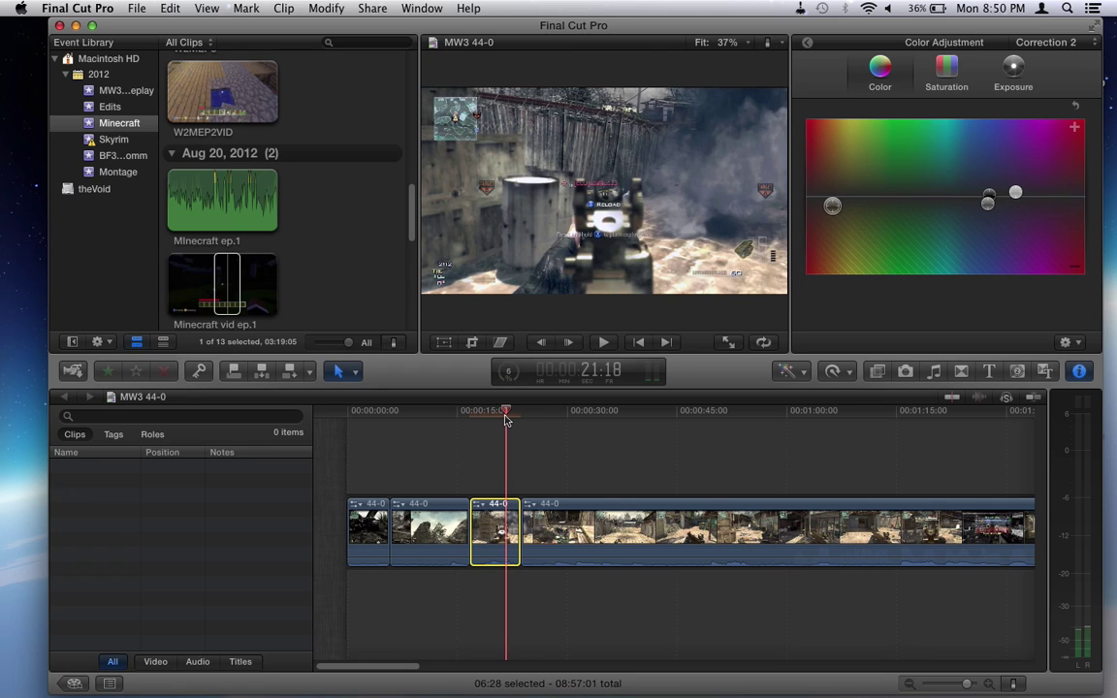